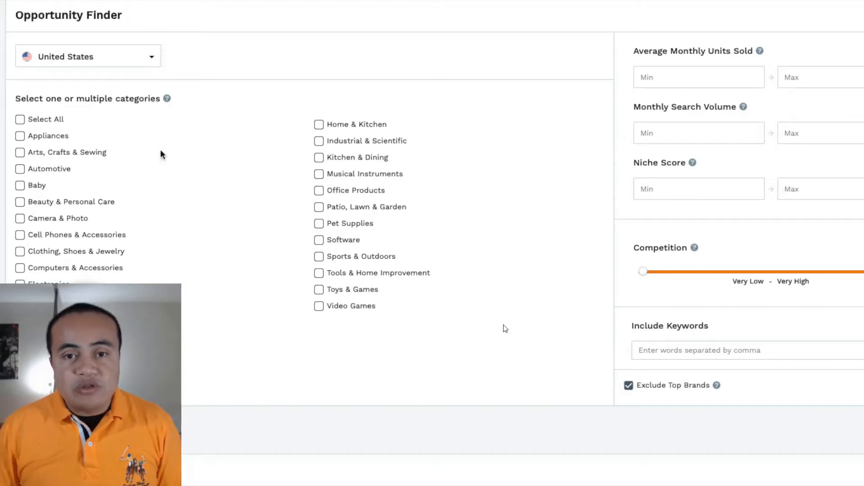
Select the categories Home & Kitchen, Kitchen & Dining, Office Products, Pet Supplies and Tools & Home Improvement.
{"action": "left_click", "coordinate": [353, 129]}
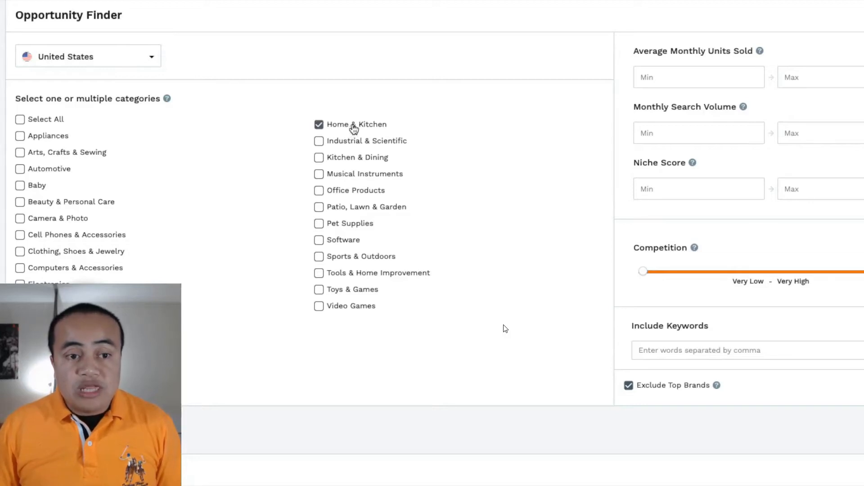
{"action": "left_click", "coordinate": [362, 159]}
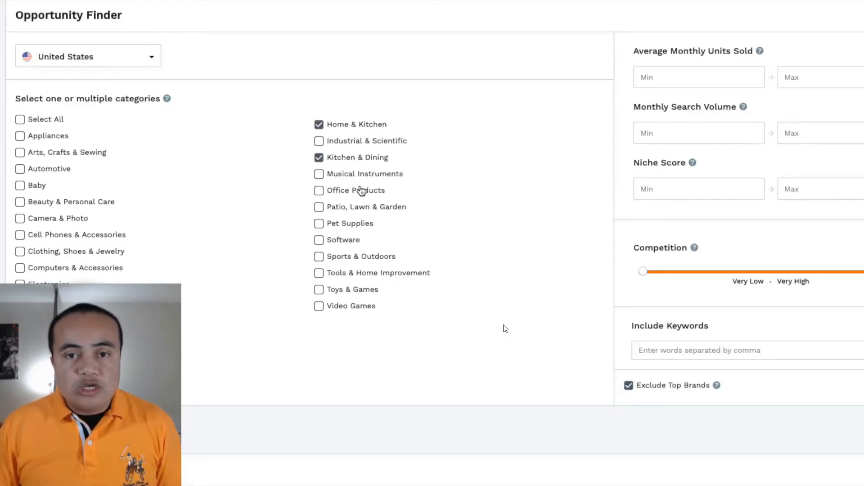
{"action": "left_click", "coordinate": [366, 198]}
{"action": "left_click", "coordinate": [365, 225]}
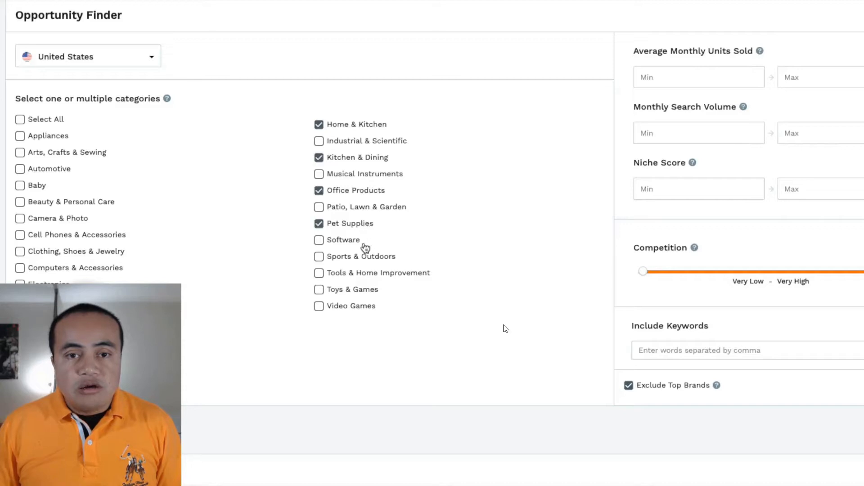
{"action": "left_click", "coordinate": [365, 273]}
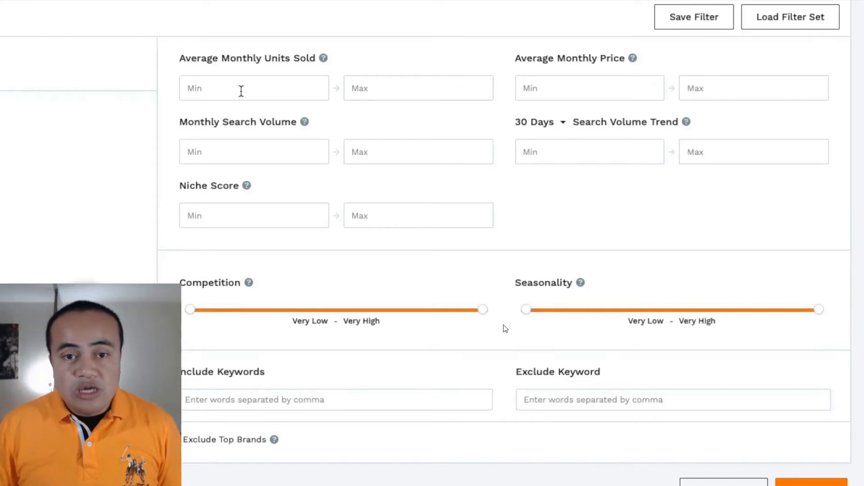
Set the minimum average monthly units sold to 500 and the minimum niche score to 7.
{"action": "type", "text": "500"}
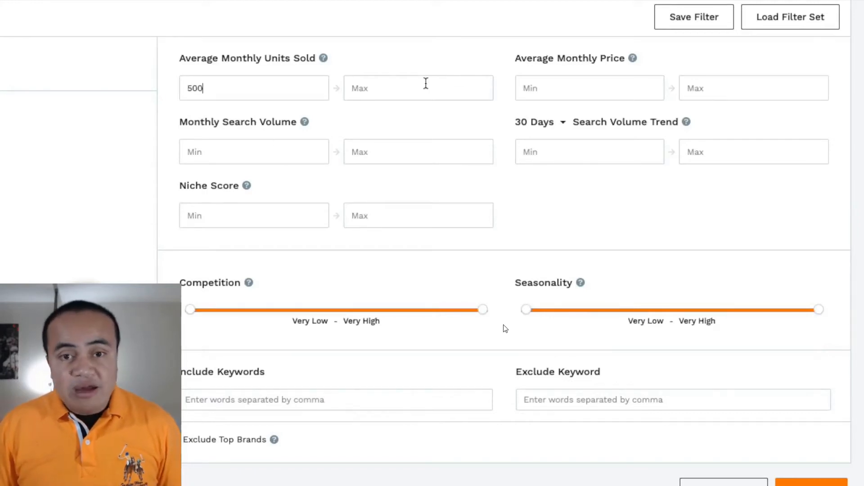
{"action": "left_click", "coordinate": [407, 88]}
{"action": "left_click", "coordinate": [282, 153]}
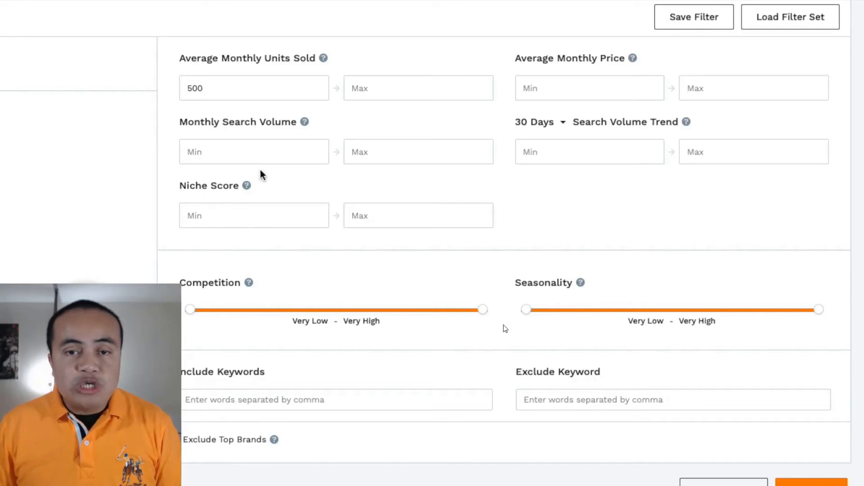
{"action": "left_click", "coordinate": [261, 213]}
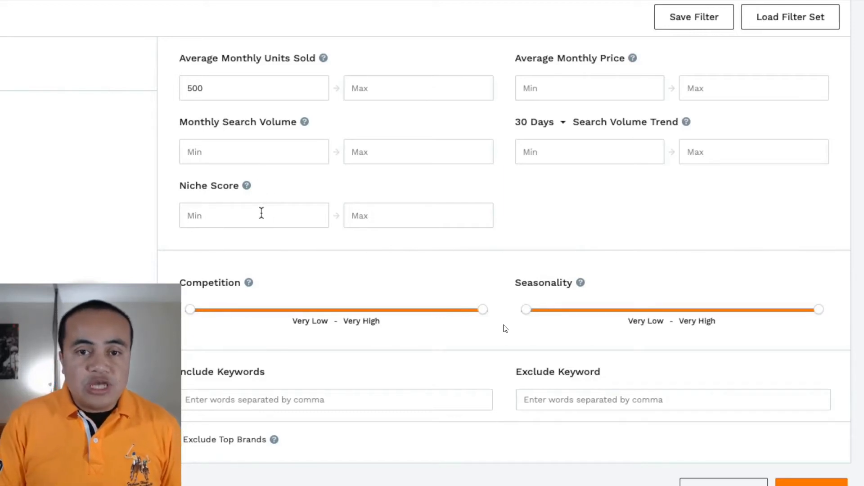
{"action": "type", "text": "7"}
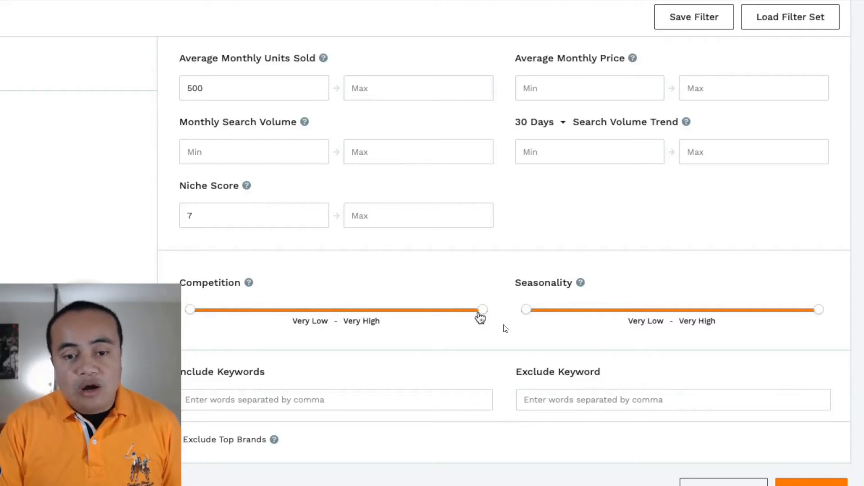
Limit competition to the range Very Low to Low and set the minimum average monthly price to 10.
{"action": "left_click_drag", "start_coordinate": [481, 310], "coordinate": [223, 311]}
{"action": "left_click", "coordinate": [290, 310]}
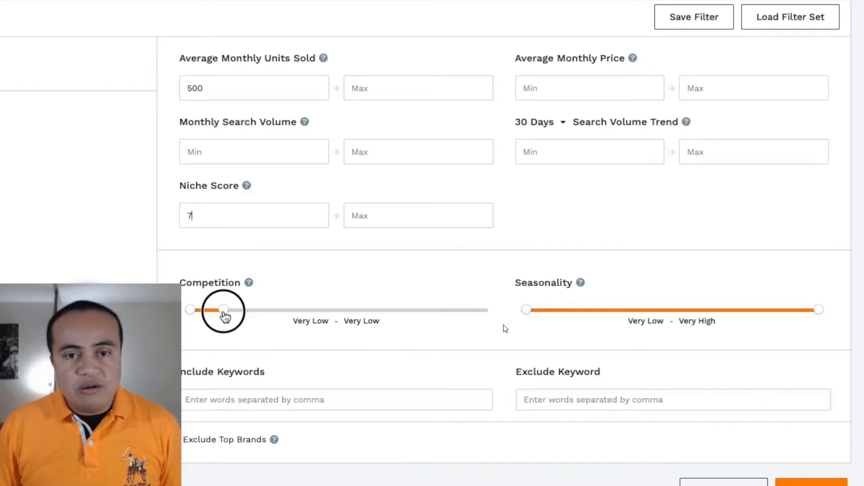
{"action": "left_click_drag", "start_coordinate": [225, 317], "coordinate": [284, 310]}
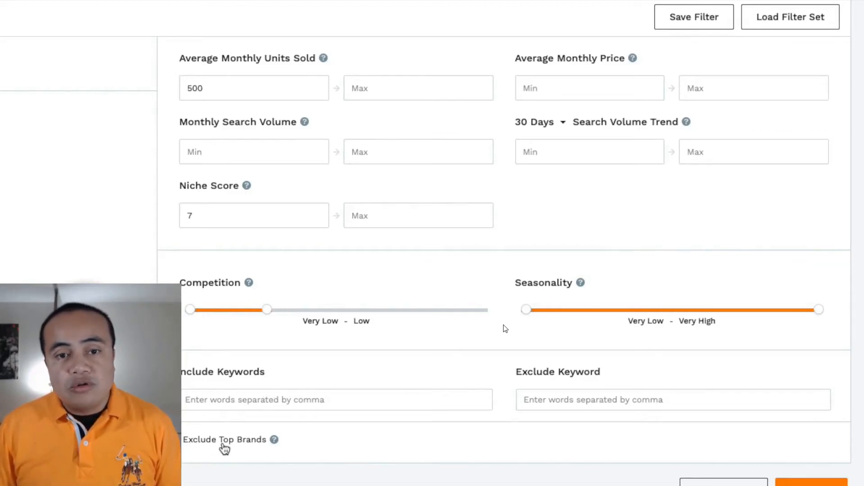
{"action": "left_click", "coordinate": [580, 92]}
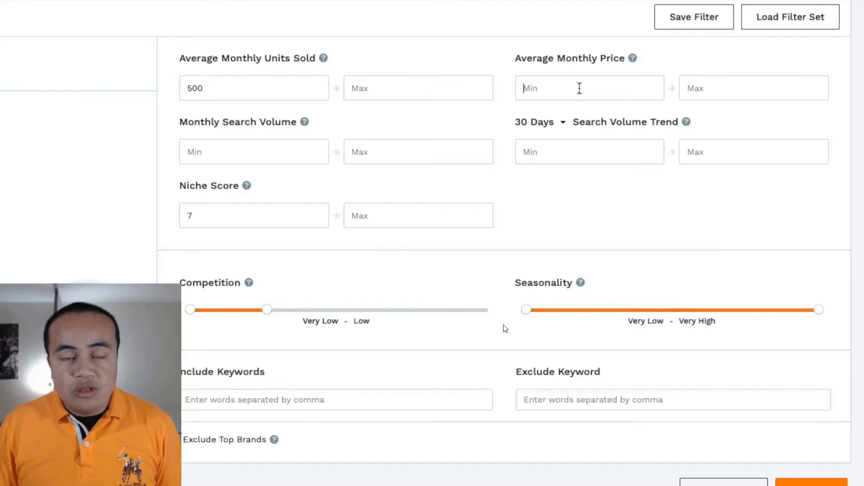
{"action": "type", "text": "10"}
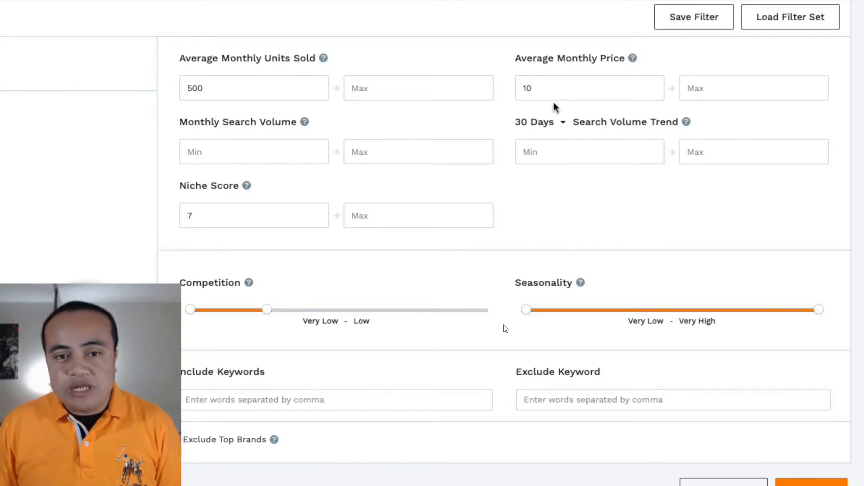
Set the 90 Days search volume trend range to 10–100 and lower the upper limit of the seasonality range.
{"action": "left_click", "coordinate": [556, 162]}
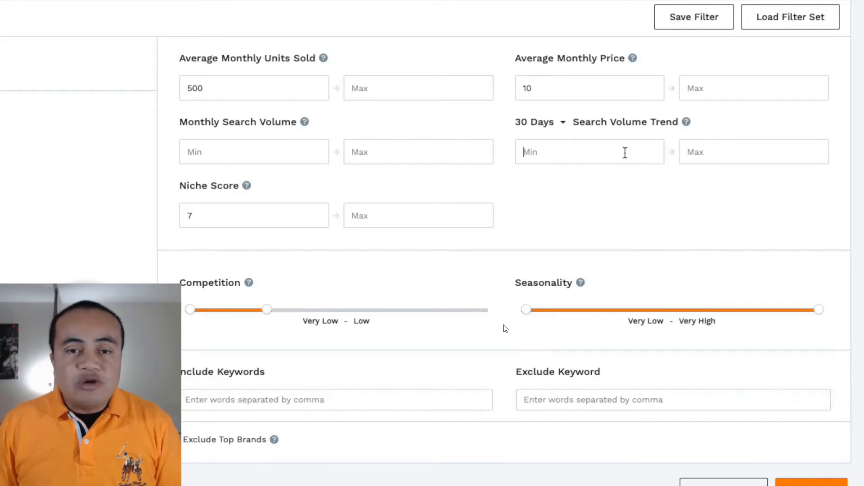
{"action": "left_click", "coordinate": [544, 130]}
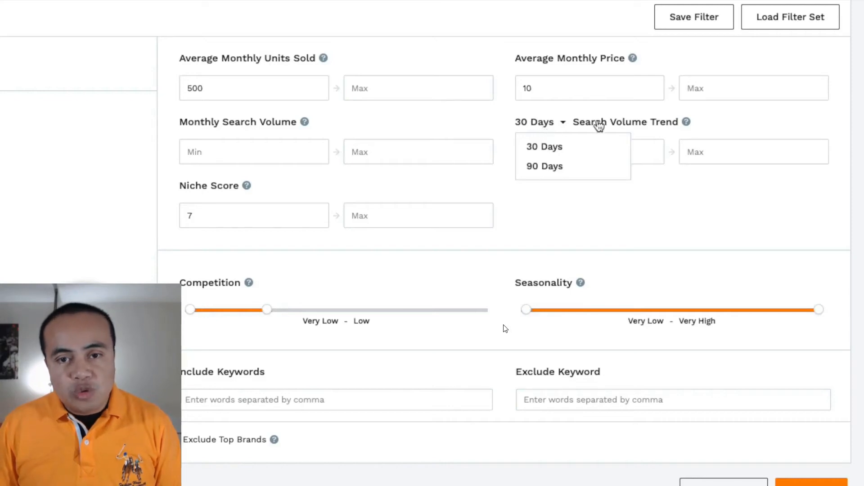
{"action": "left_click", "coordinate": [553, 166]}
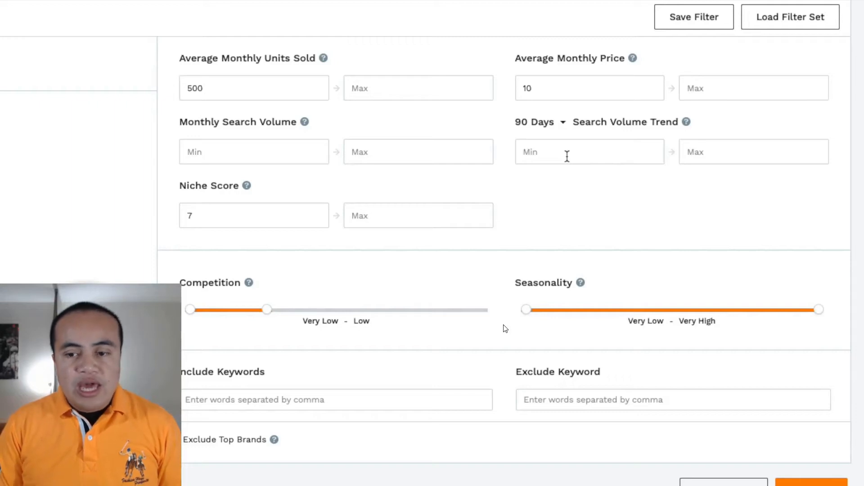
{"action": "type", "text": "10"}
{"action": "left_click", "coordinate": [753, 162]}
{"action": "type", "text": "100"}
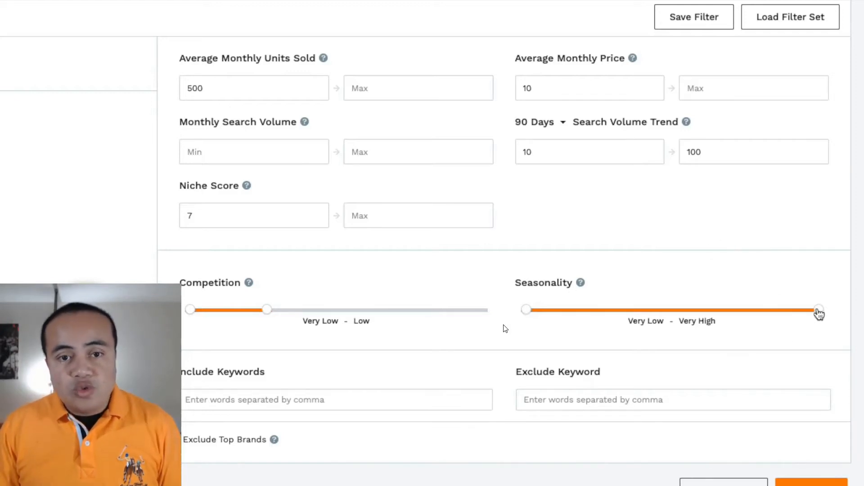
{"action": "left_click_drag", "start_coordinate": [819, 312], "coordinate": [608, 317]}
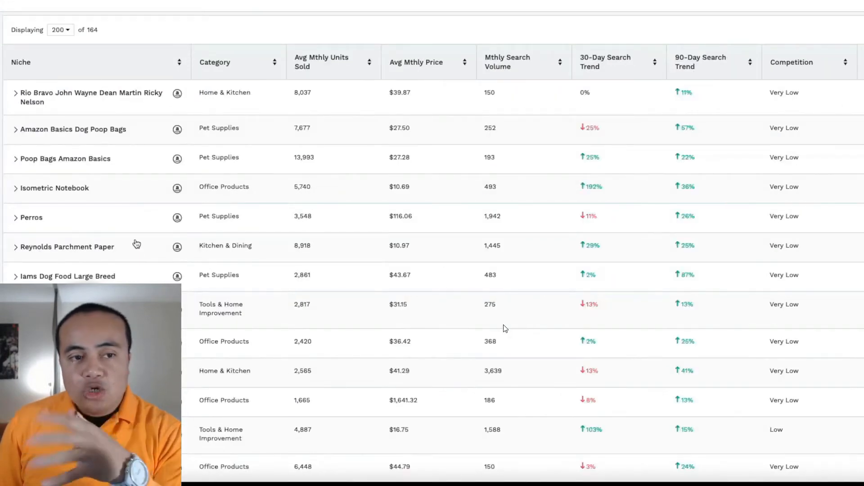
Expand the Yellow Notepads niche and examine its units sold history and historical search volume.
{"action": "scroll", "coordinate": [136, 244], "scroll_direction": "down", "scroll_amount": 3}
{"action": "scroll", "coordinate": [151, 239], "scroll_direction": "down", "scroll_amount": 6}
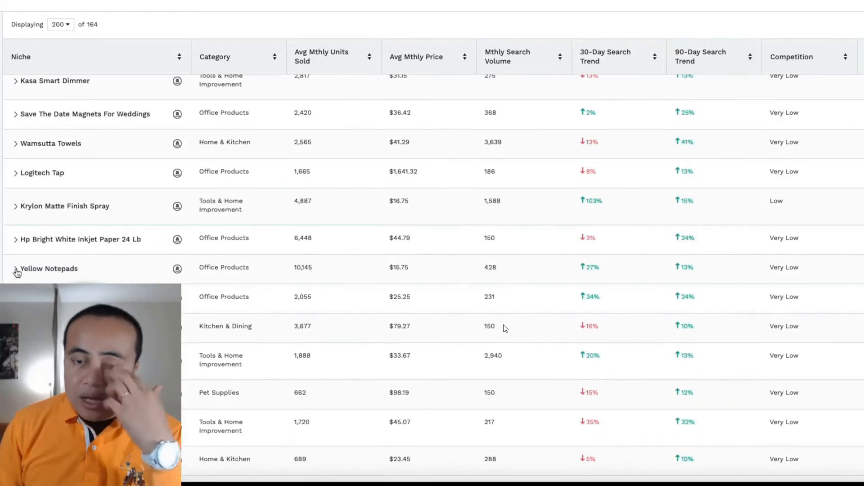
{"action": "left_click", "coordinate": [17, 272]}
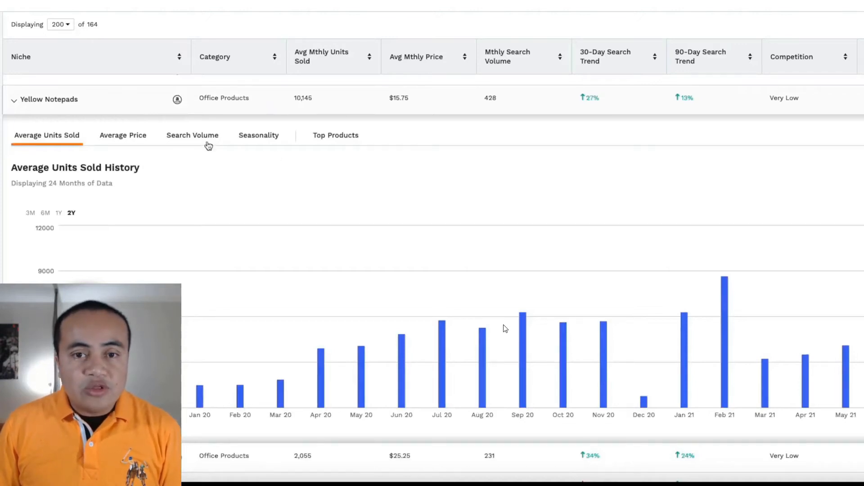
{"action": "left_click", "coordinate": [199, 137]}
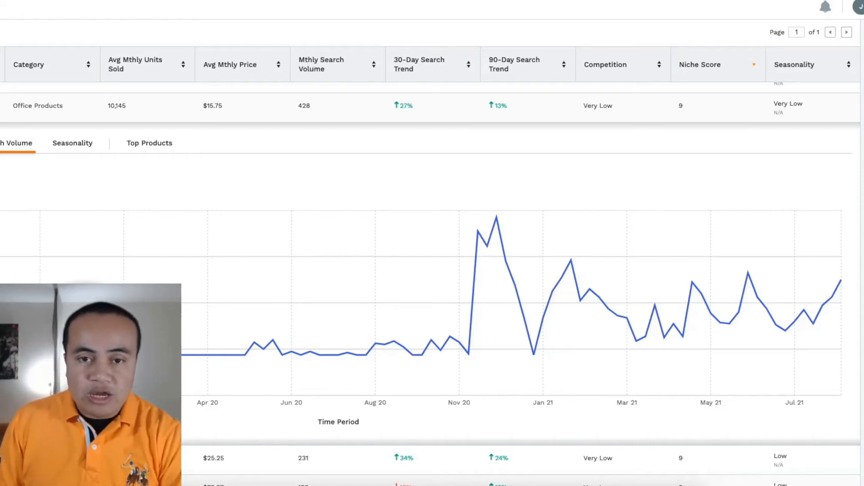
{"action": "left_click", "coordinate": [504, 329]}
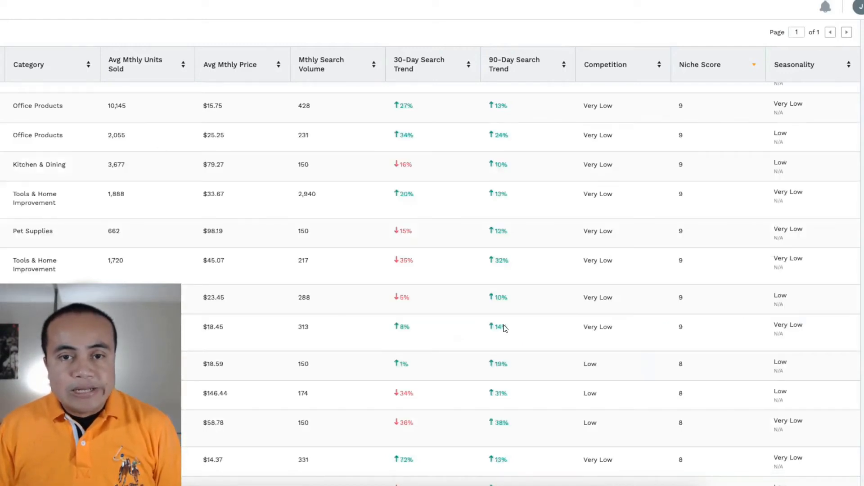
View the Bottle Label Maker niche's search volume history, open its Amazon search results and look through the listed products.
{"action": "scroll", "coordinate": [504, 329], "scroll_direction": "down", "scroll_amount": 3}
{"action": "scroll", "coordinate": [504, 329], "scroll_direction": "down", "scroll_amount": 3}
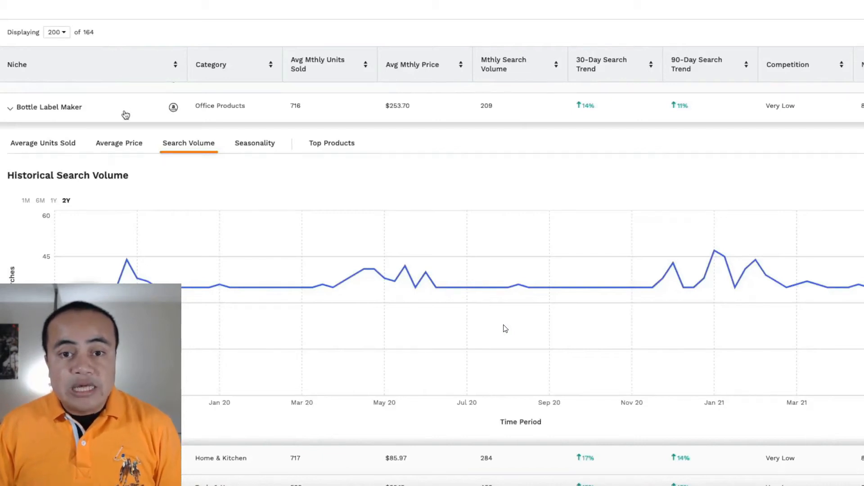
{"action": "left_click", "coordinate": [173, 107]}
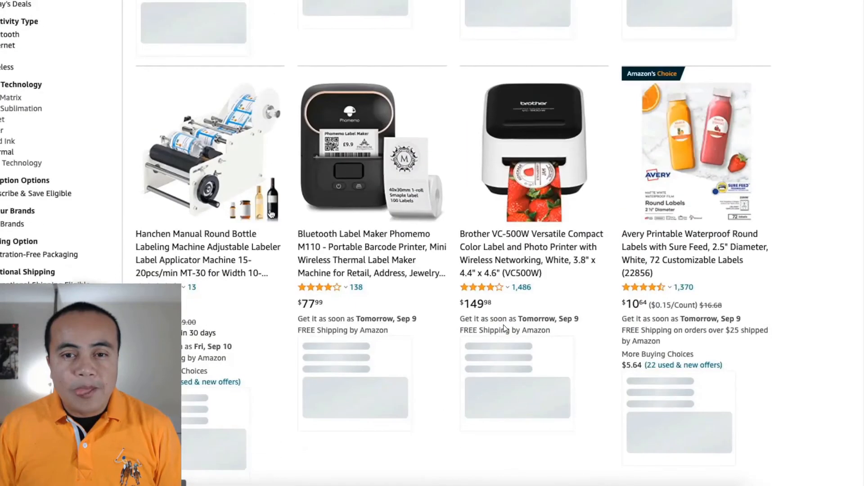
{"action": "scroll", "coordinate": [288, 252], "scroll_direction": "down", "scroll_amount": 4}
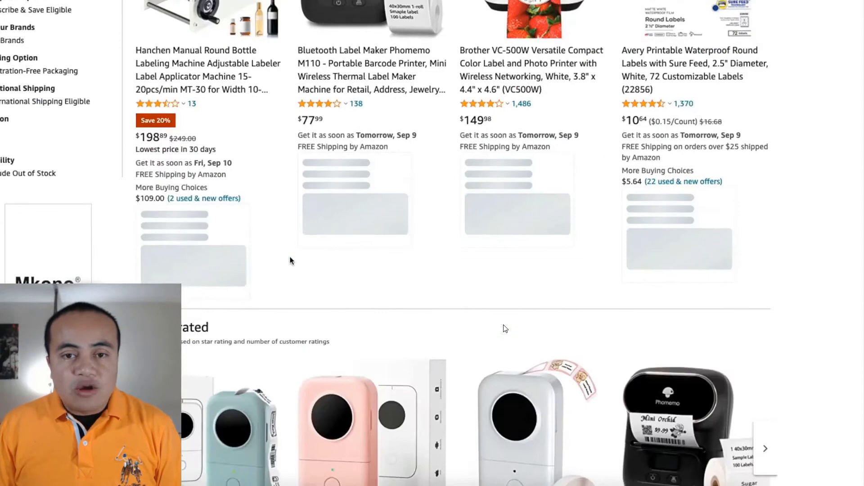
{"action": "scroll", "coordinate": [290, 260], "scroll_direction": "down", "scroll_amount": 8}
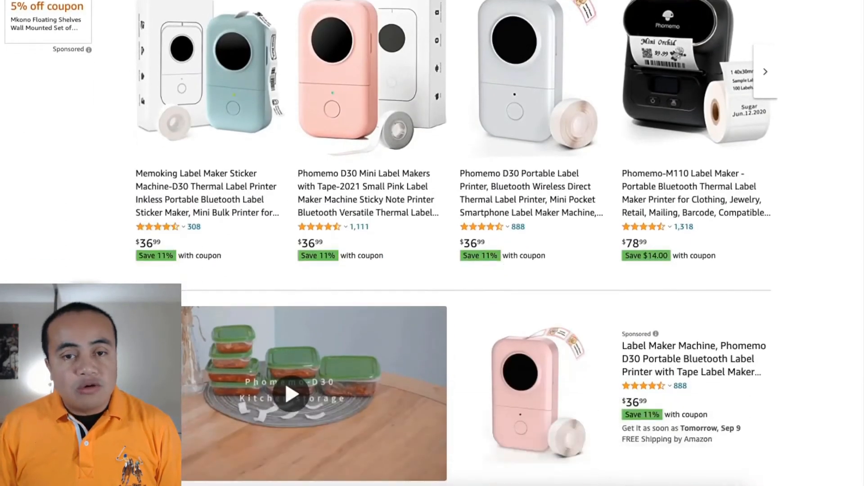
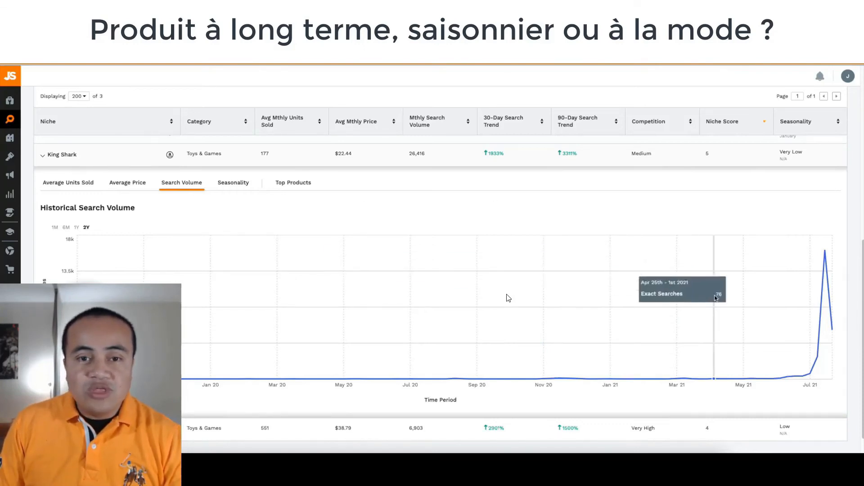
Examine the most recent weeks of the King Shark niche's two-year historical search volume chart.
{"action": "mouse_move", "coordinate": [814, 343]}
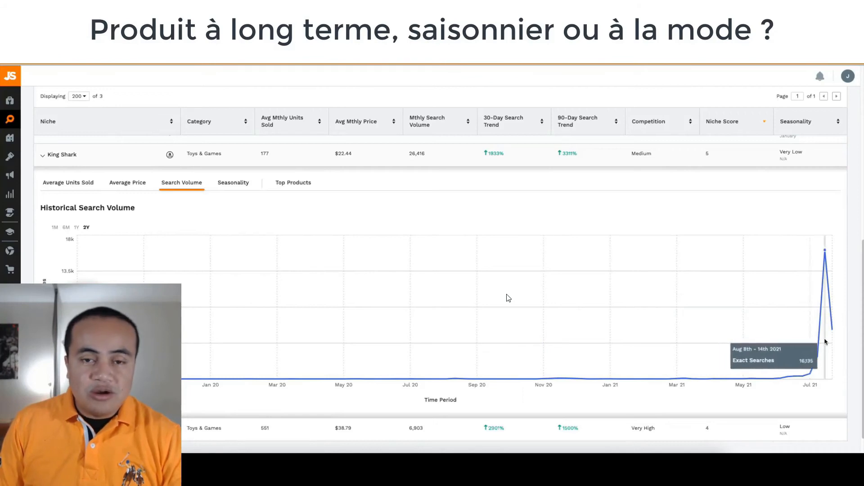